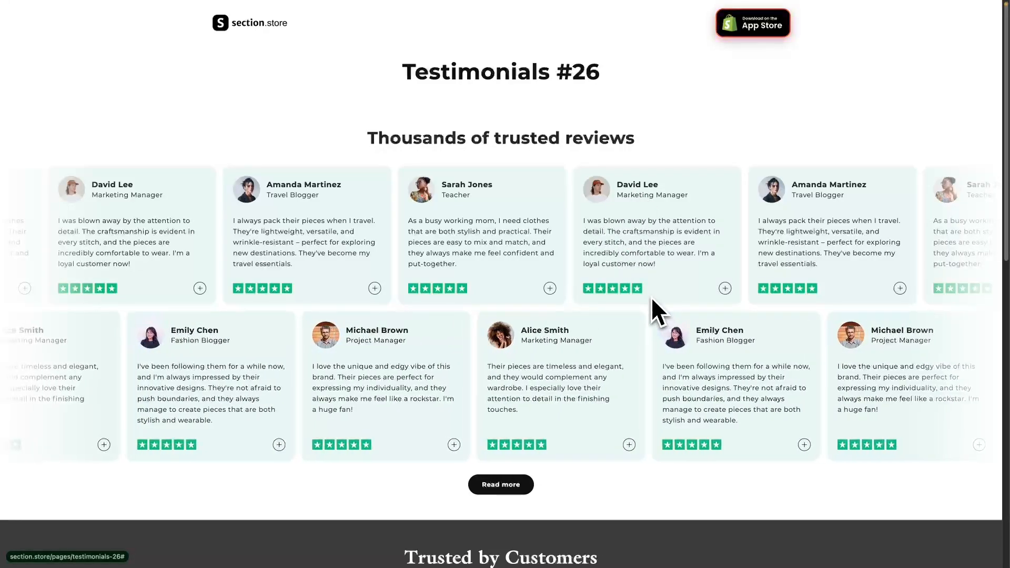
Examine the scrolling review layouts on the Testimonials #26 demo page
scroll(656, 100, down, 7)
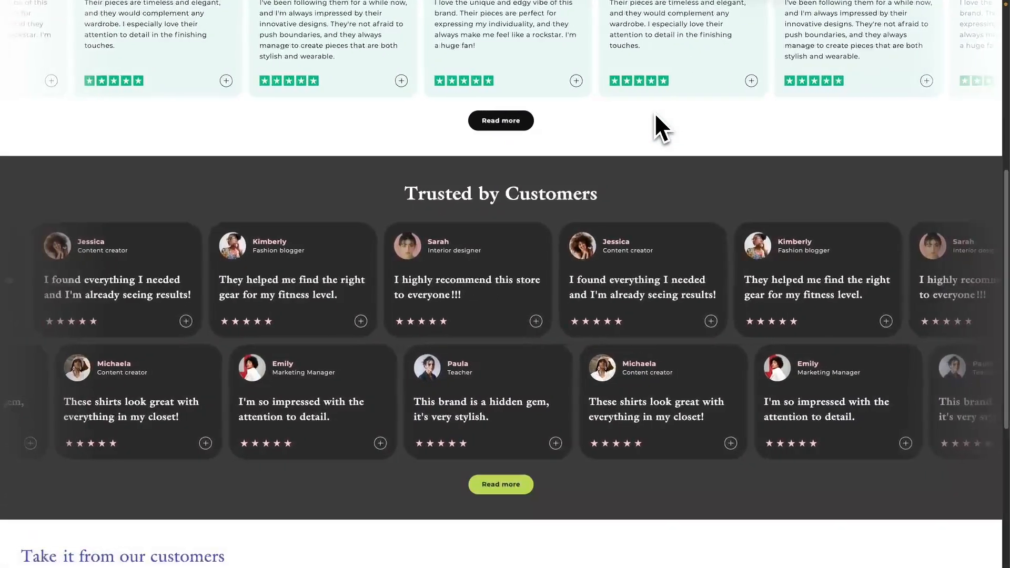
scroll(654, 112, up, 8)
scroll(655, 114, down, 1)
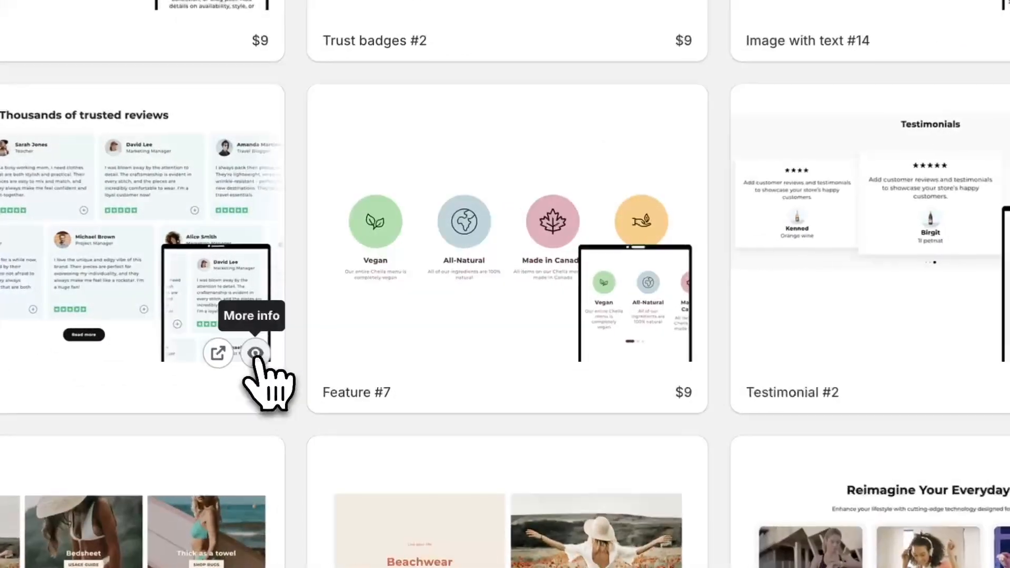
View the details of the Testimonial #26 section and check its price and charge terms
click(328, 317)
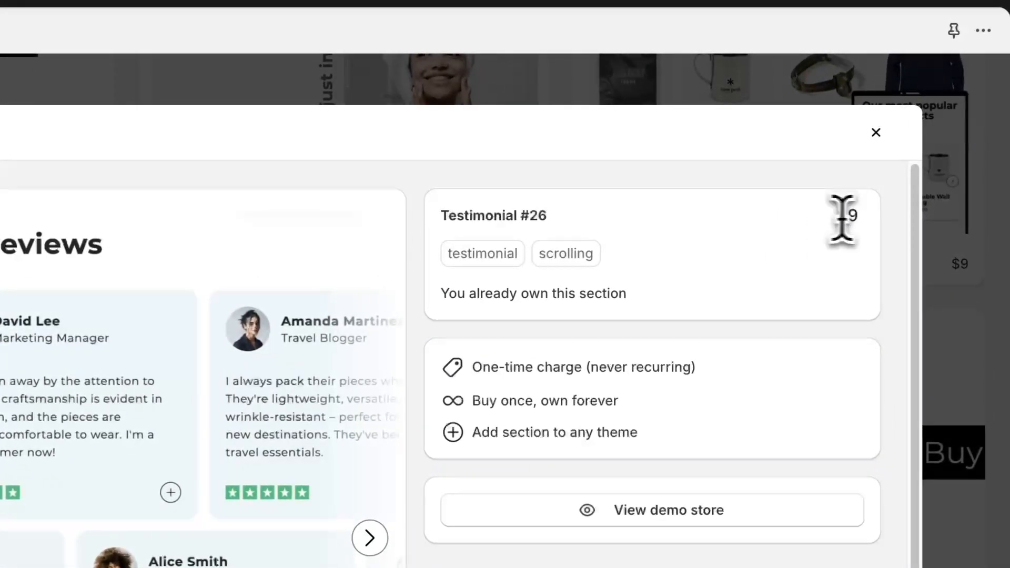
drag(913, 190, 938, 195)
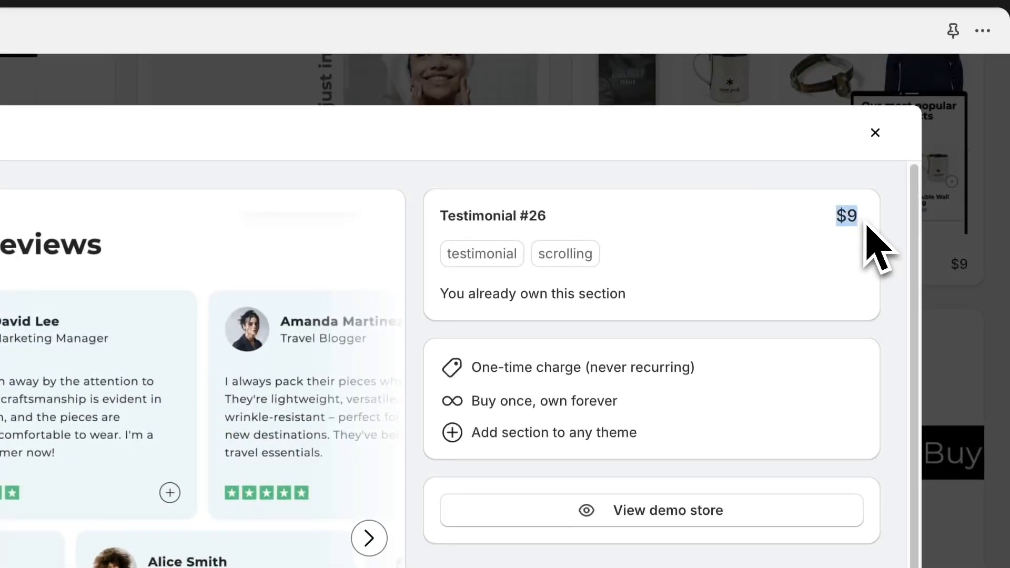
click(939, 194)
drag(589, 368, 681, 367)
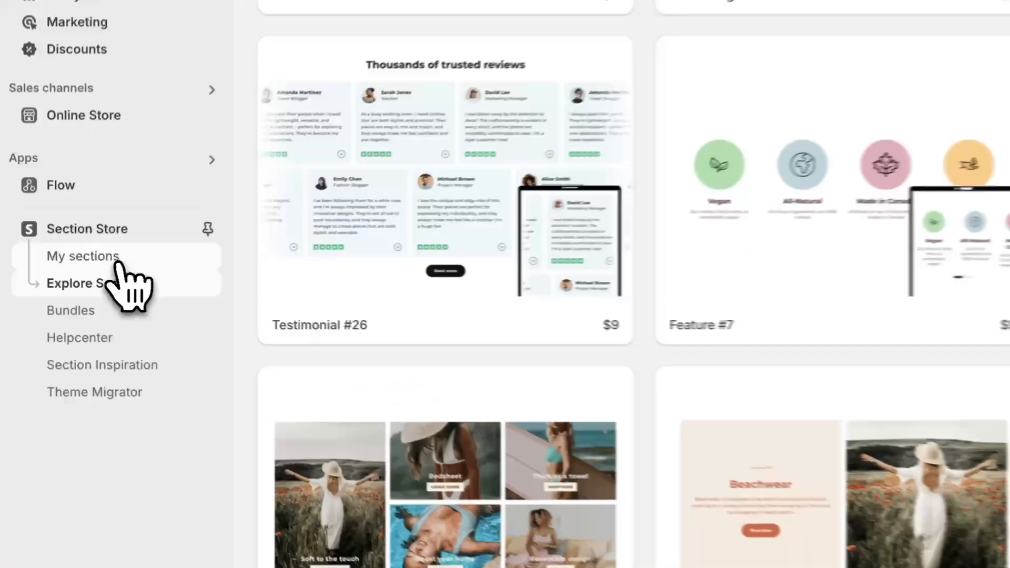
Find Testimonial #26 among the owned sections for adding to a theme, and insert SS - Testimonials #26 into the testimonials-26 template
click(53, 273)
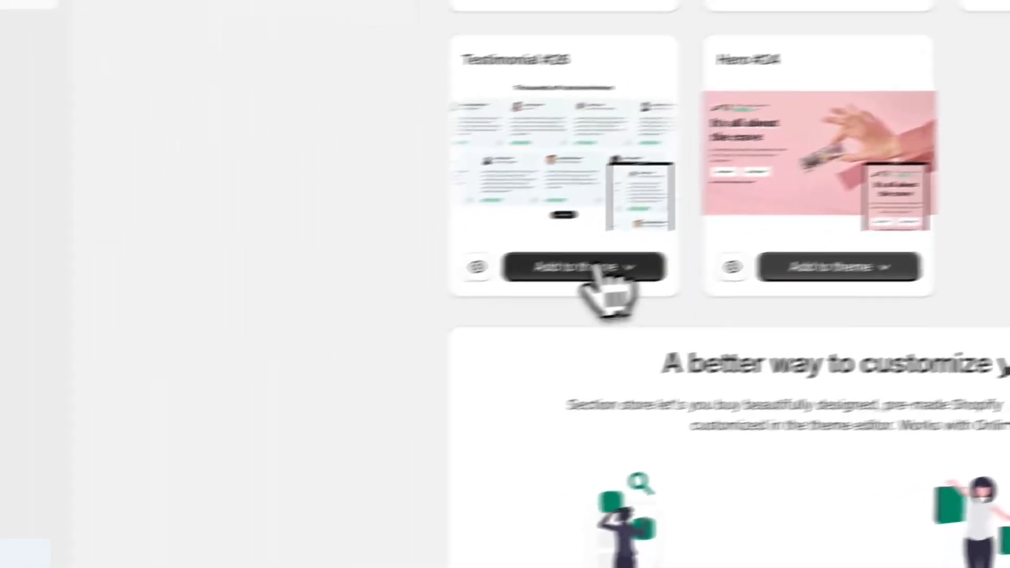
click(599, 268)
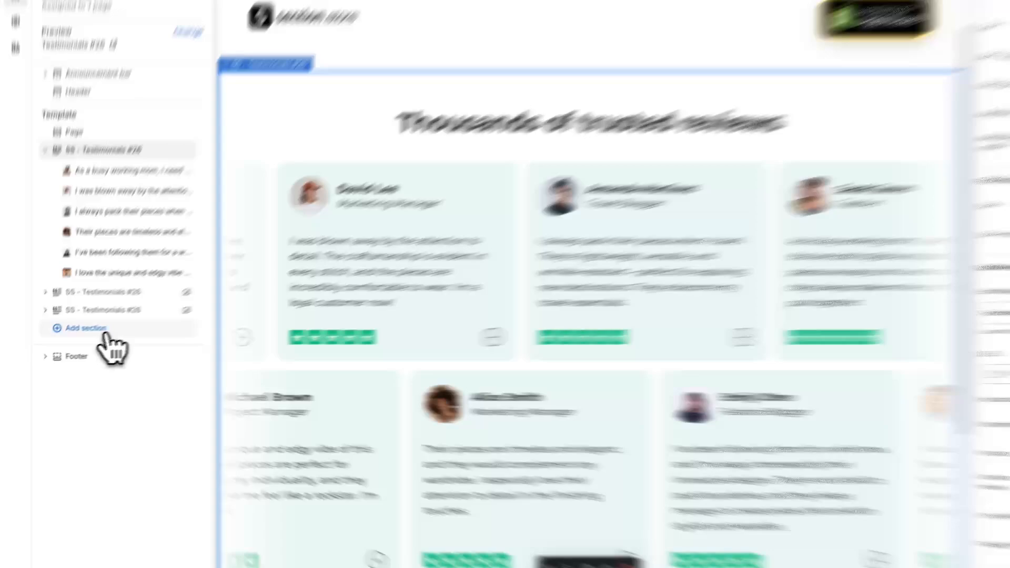
click(92, 341)
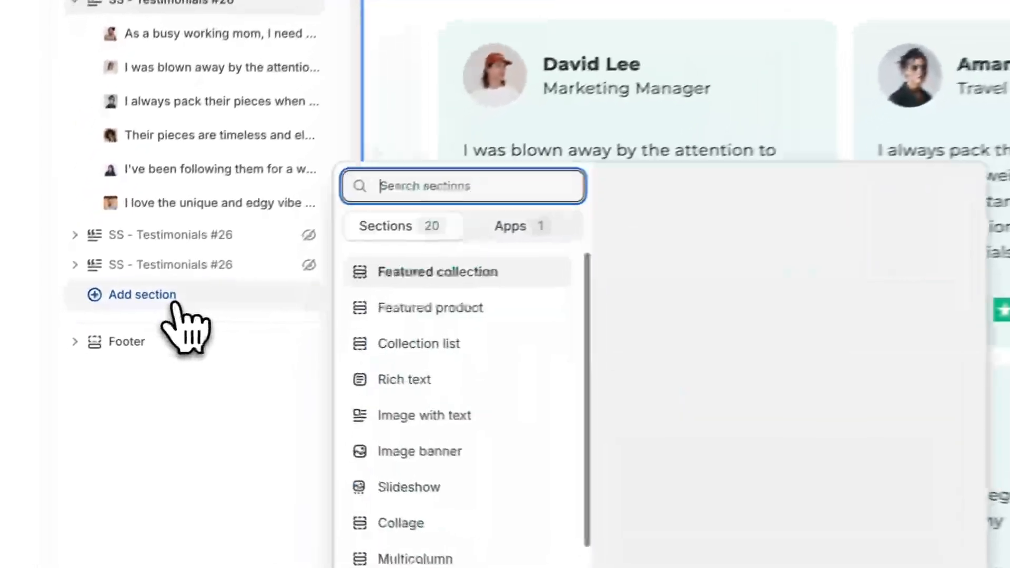
text(testimonial #26)
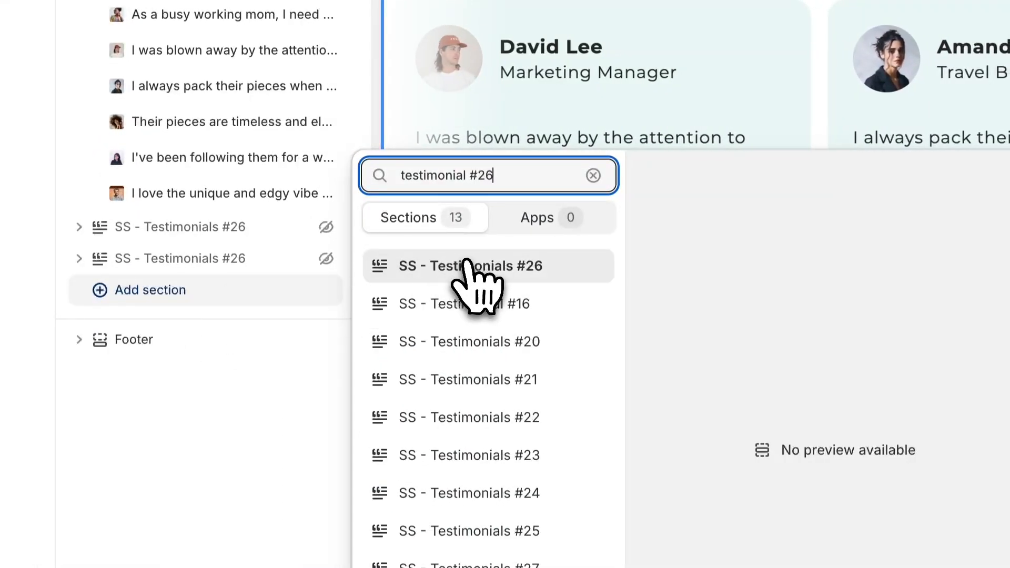
click(464, 266)
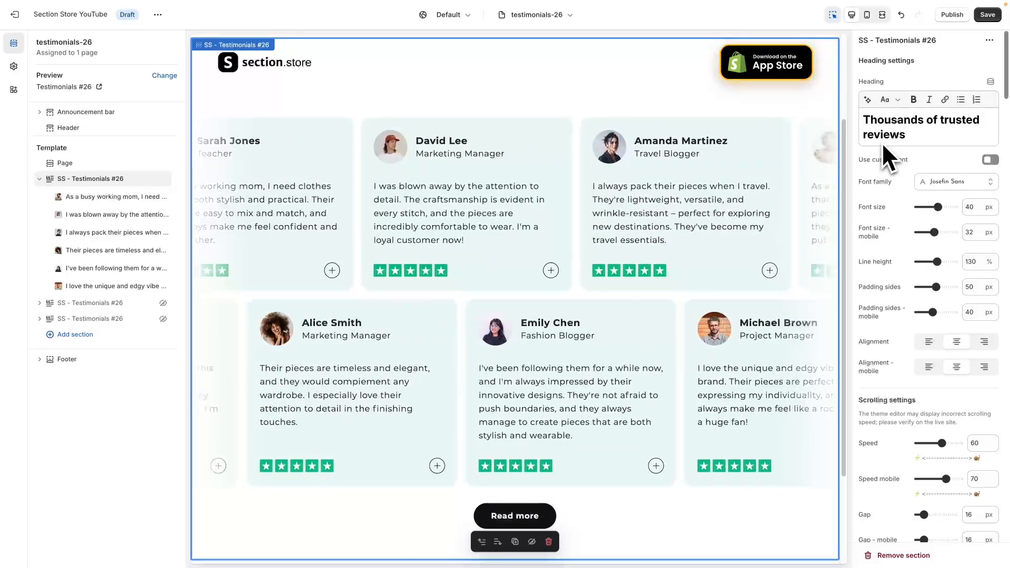
Review the heading and scrolling settings of the SS - Testimonials #26 section
scroll(881, 221, down, 1)
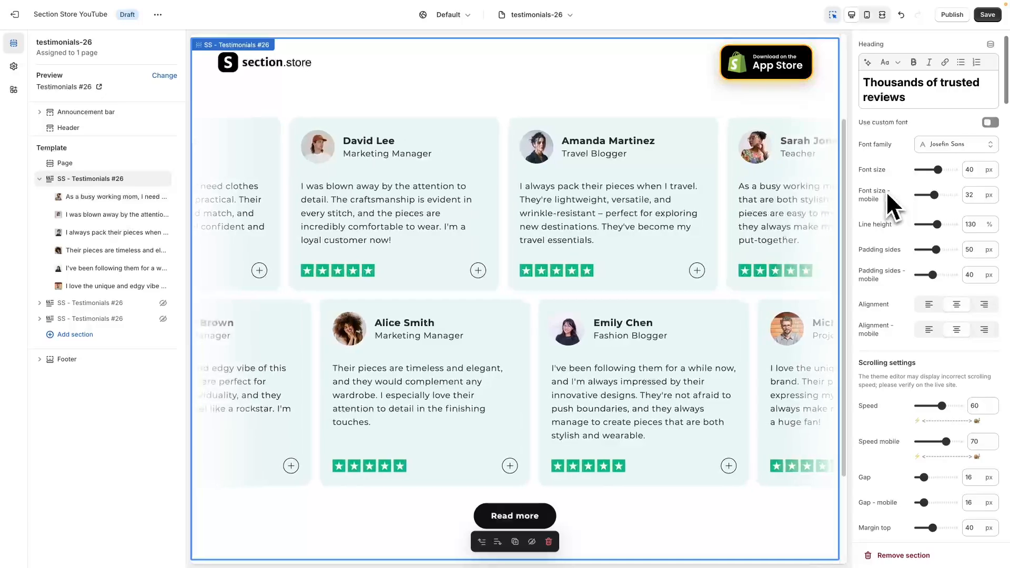
scroll(886, 191, down, 1)
scroll(886, 192, up, 1)
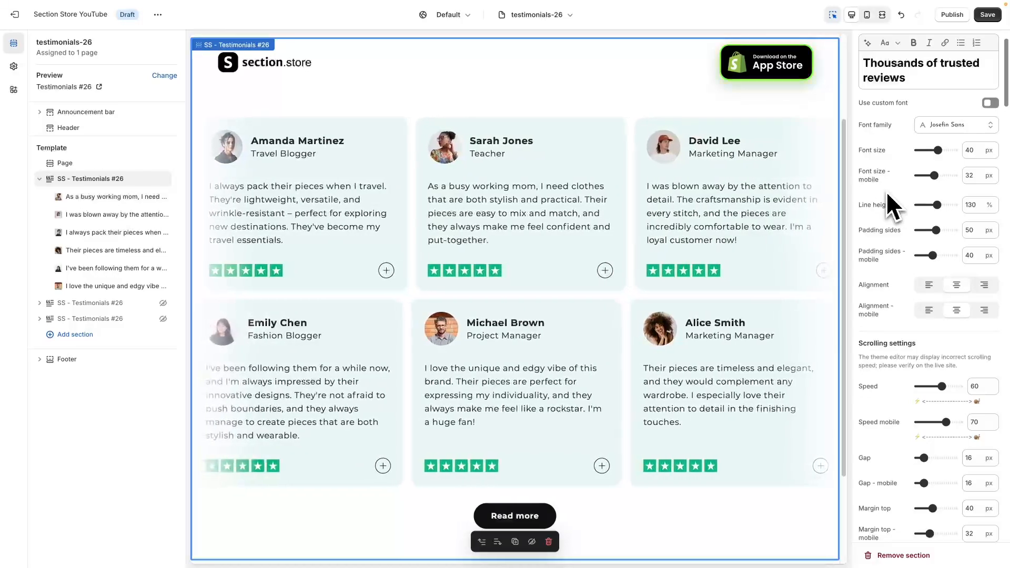
scroll(886, 191, down, 4)
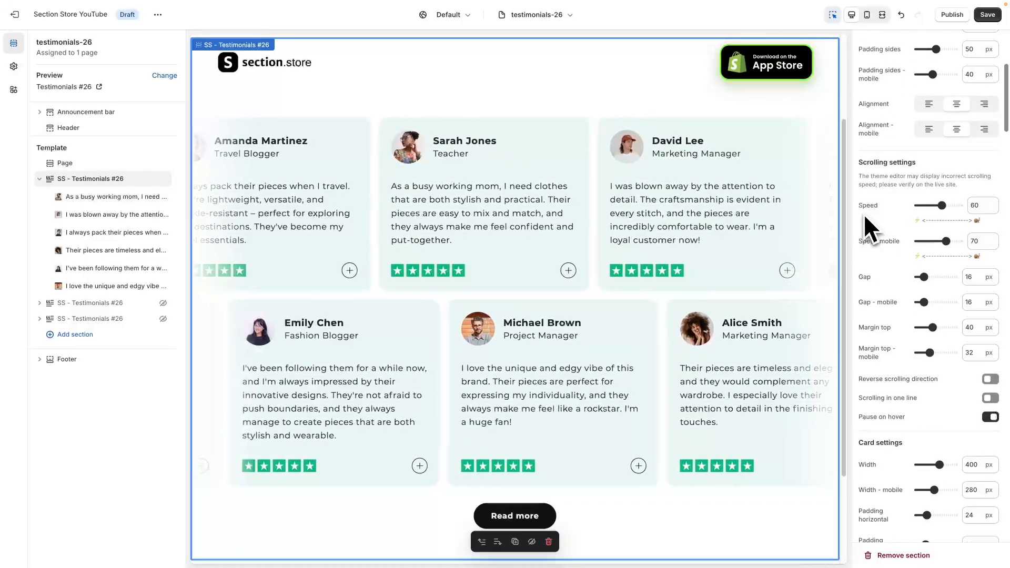
scroll(864, 215, down, 1)
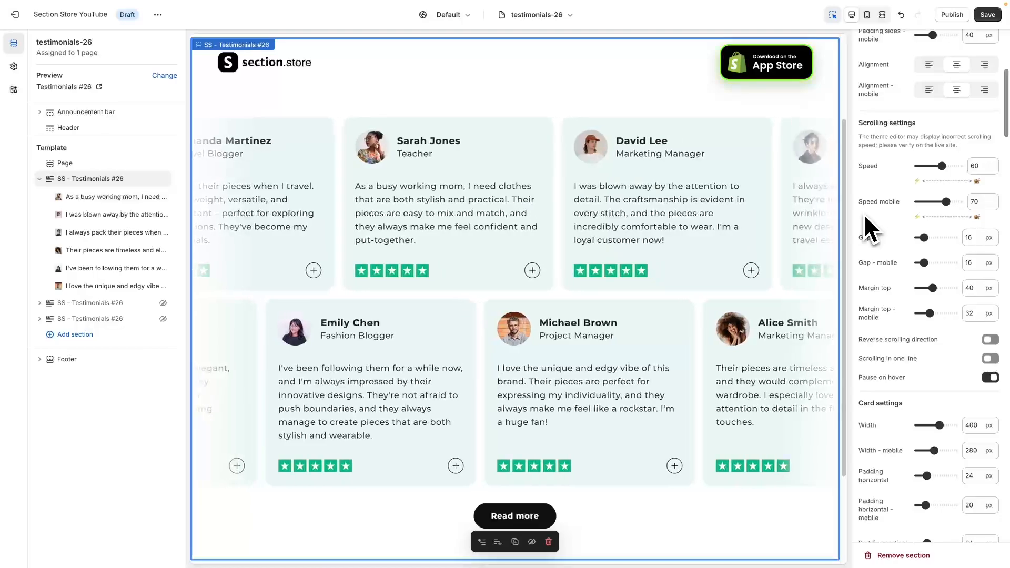
scroll(864, 216, down, 1)
scroll(874, 216, down, 1)
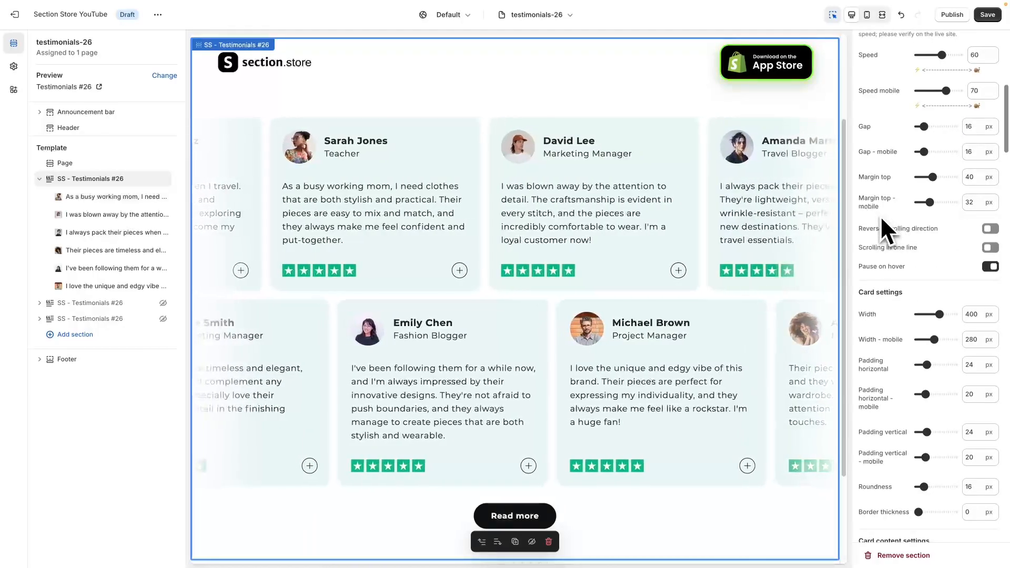
Review the section's card, author, testimonial text, stars and plus icon settings
scroll(882, 220, down, 2)
scroll(881, 220, down, 4)
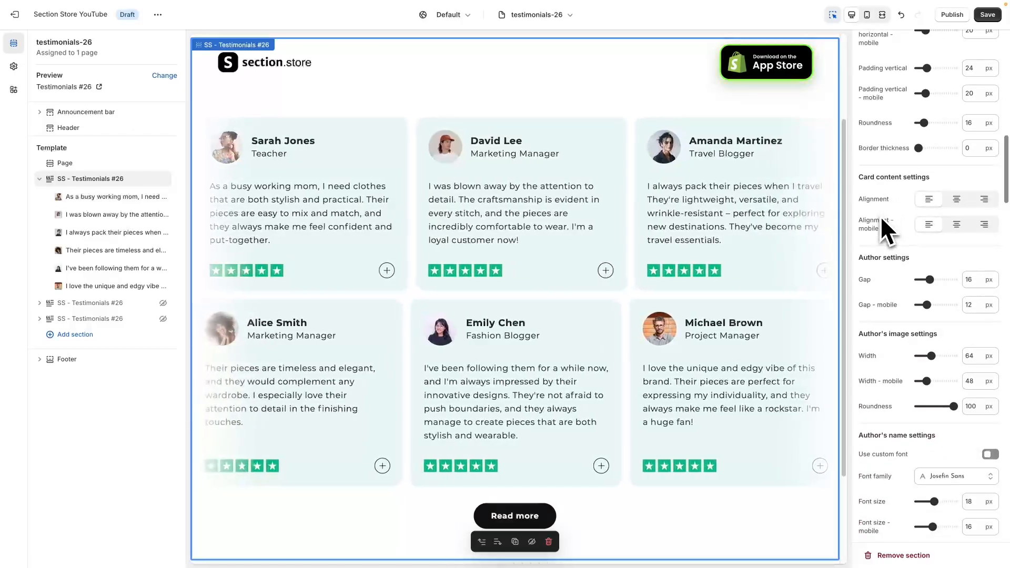
scroll(881, 219, down, 4)
scroll(880, 215, down, 3)
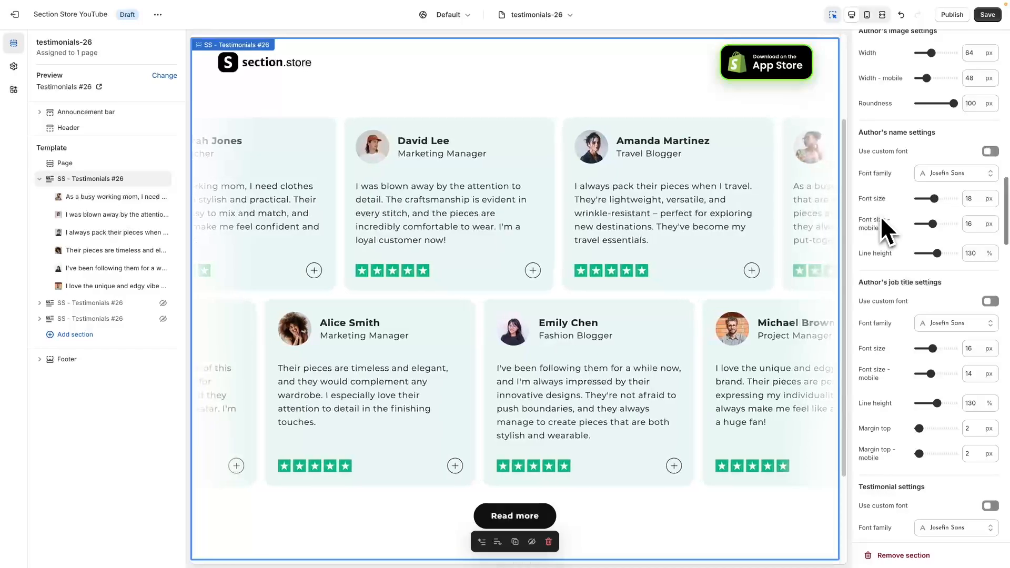
scroll(880, 216, down, 4)
scroll(881, 218, down, 2)
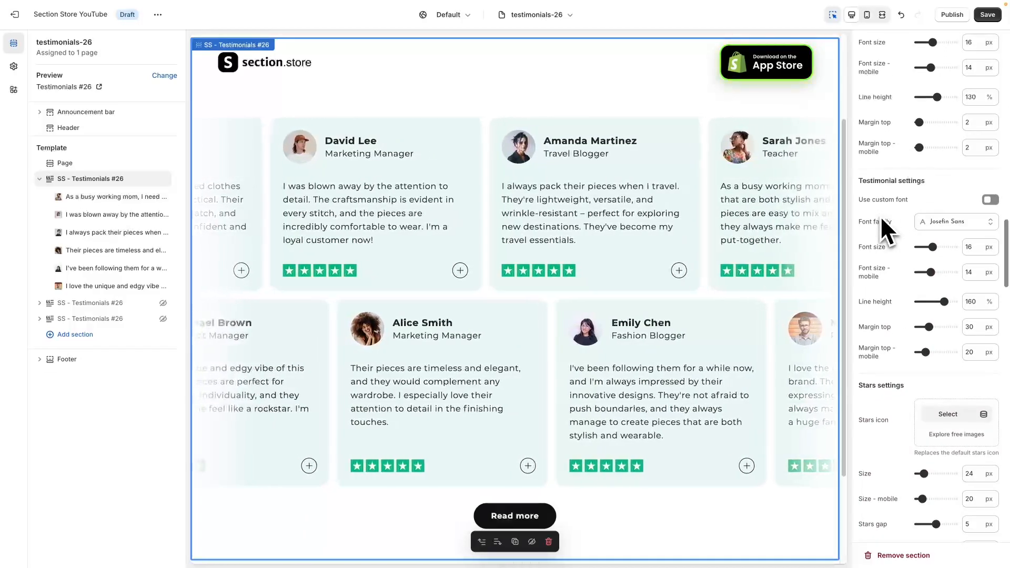
scroll(881, 219, down, 2)
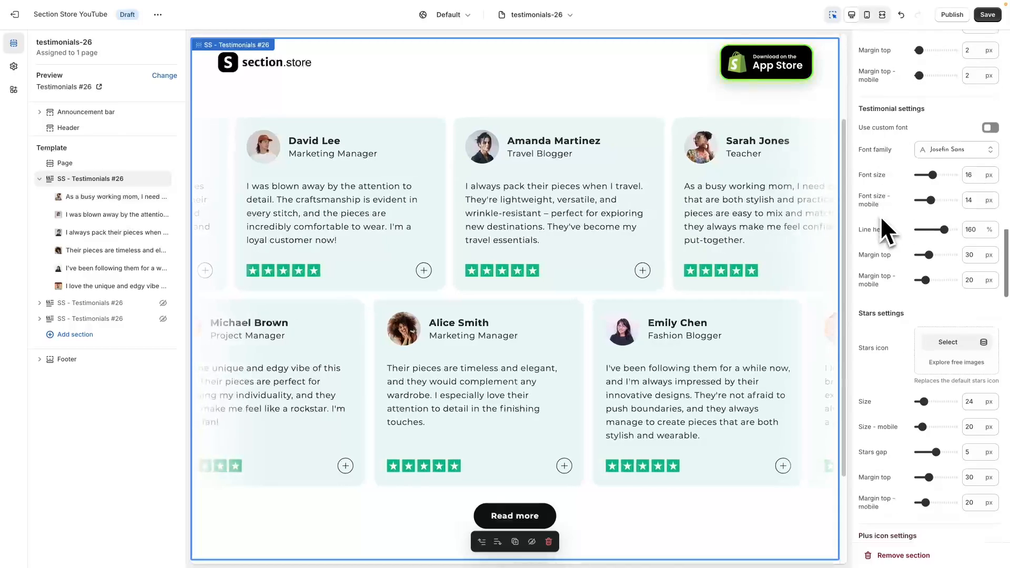
scroll(882, 220, down, 2)
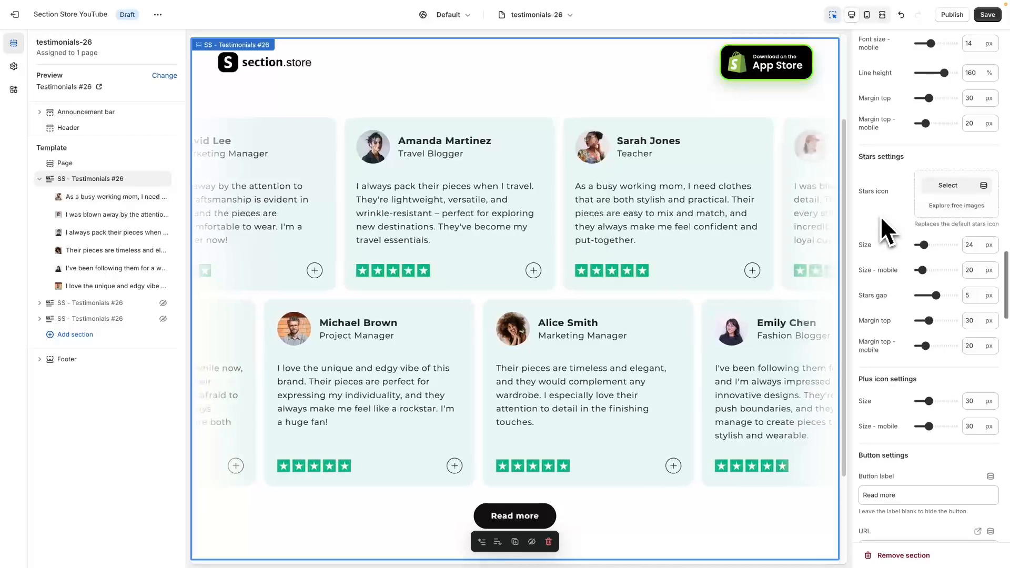
scroll(880, 216, down, 1)
scroll(881, 219, down, 4)
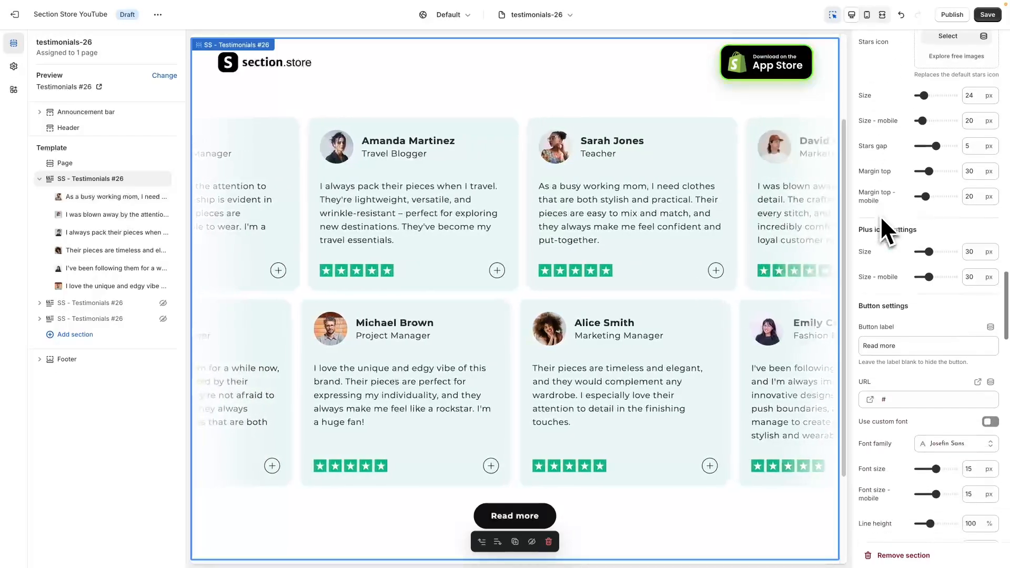
Review the section's button settings and its card, content and button colors
scroll(879, 215, down, 1)
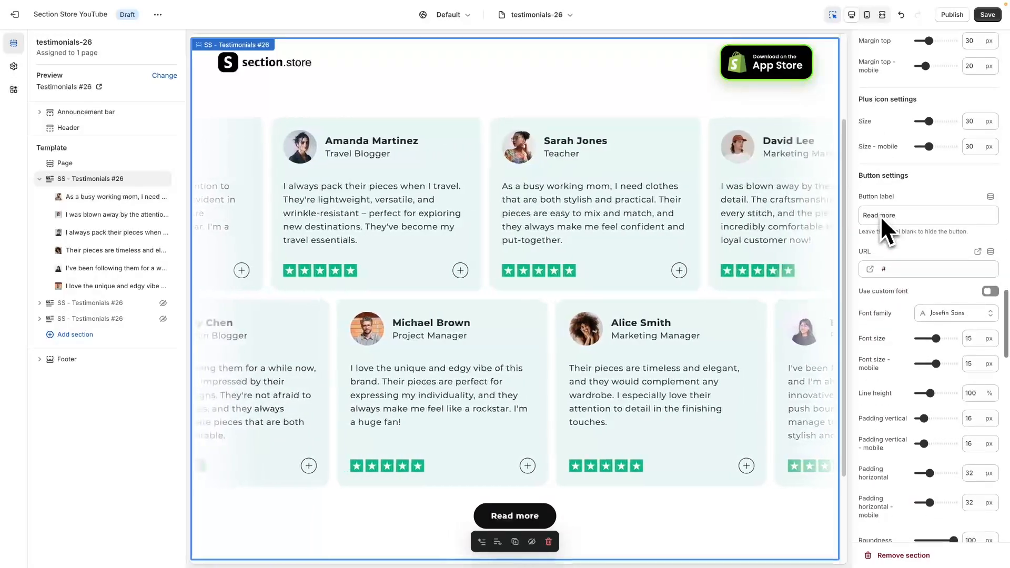
scroll(880, 216, down, 2)
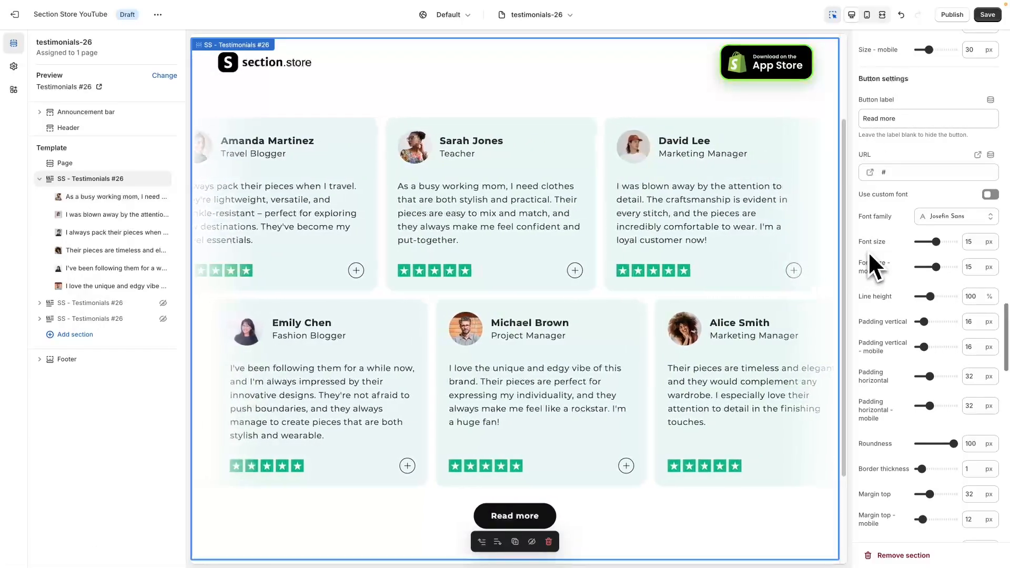
scroll(869, 255, down, 3)
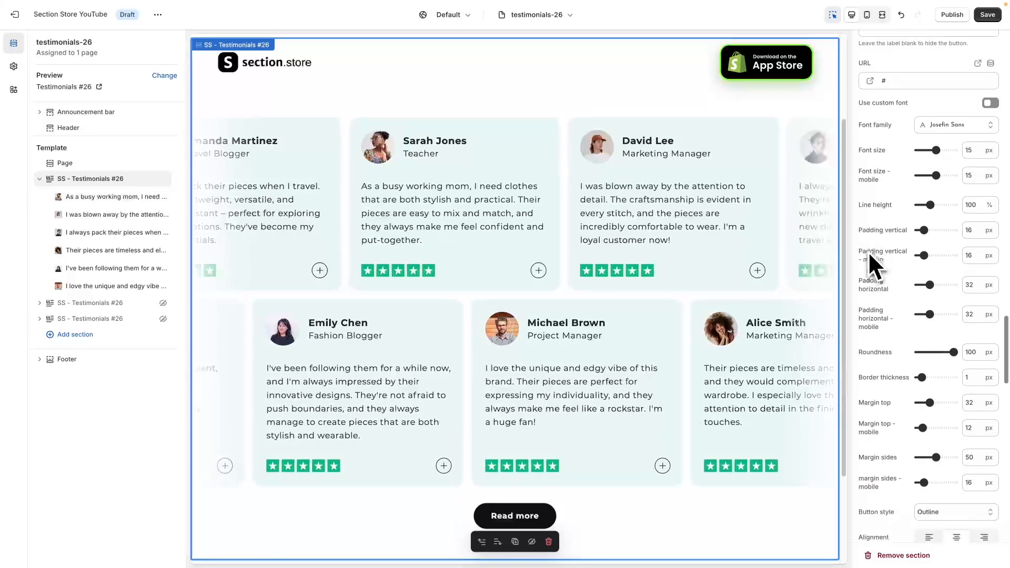
scroll(869, 255, down, 3)
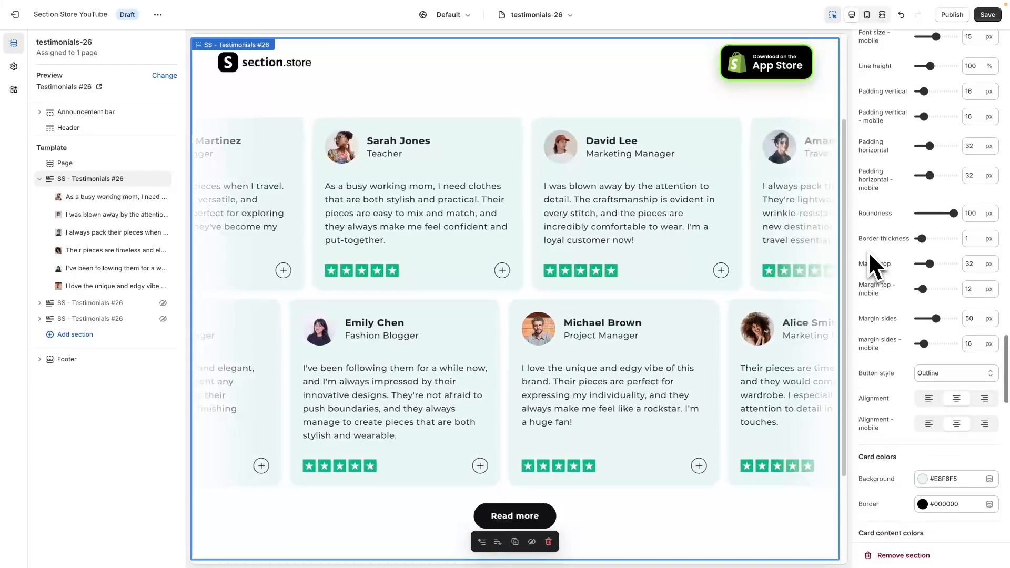
scroll(868, 251, down, 8)
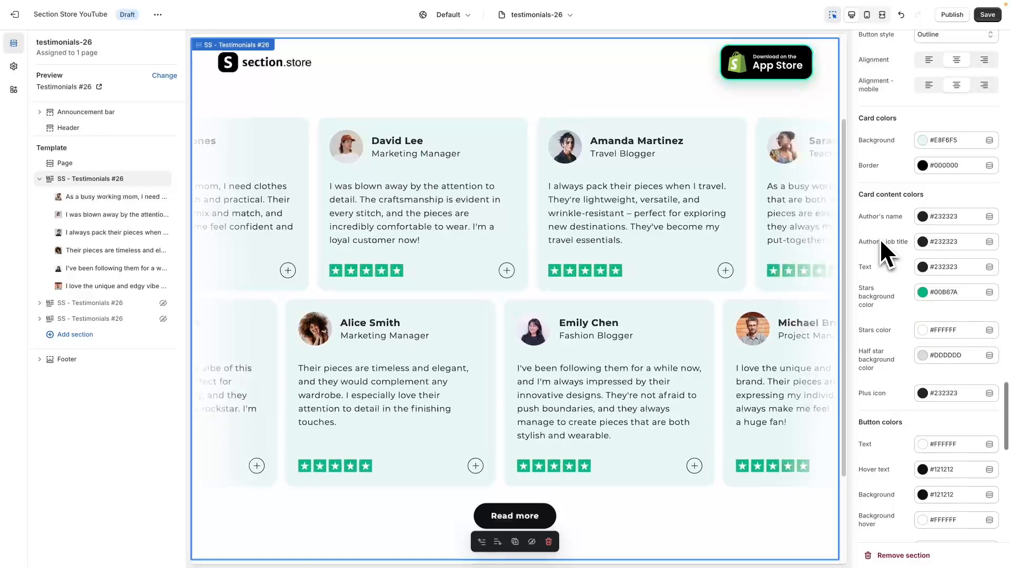
scroll(880, 238, down, 4)
scroll(880, 239, down, 5)
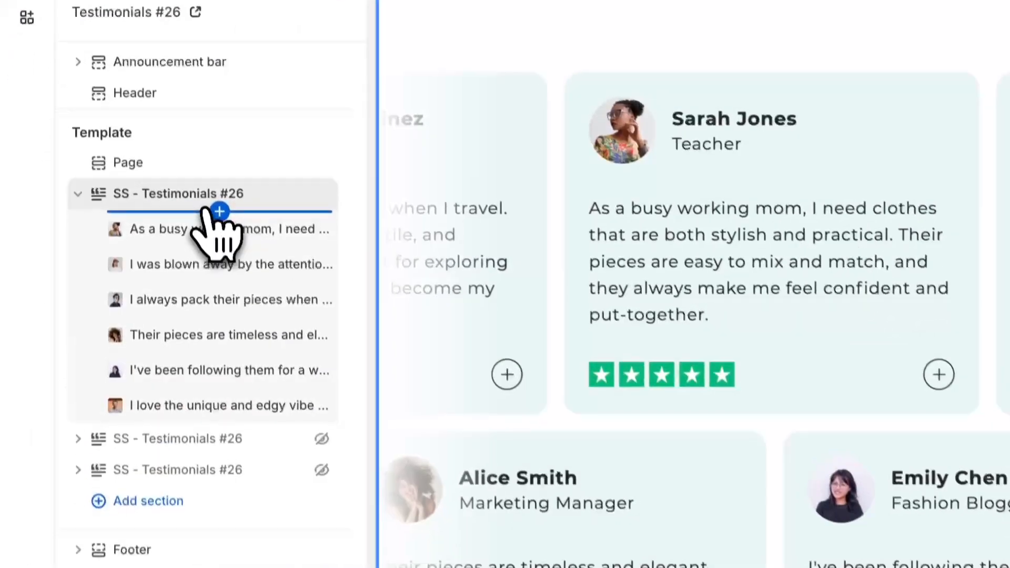
Inspect the first testimonial block's author image, author, job title, text, star rating and URL settings, and open the second block
click(161, 229)
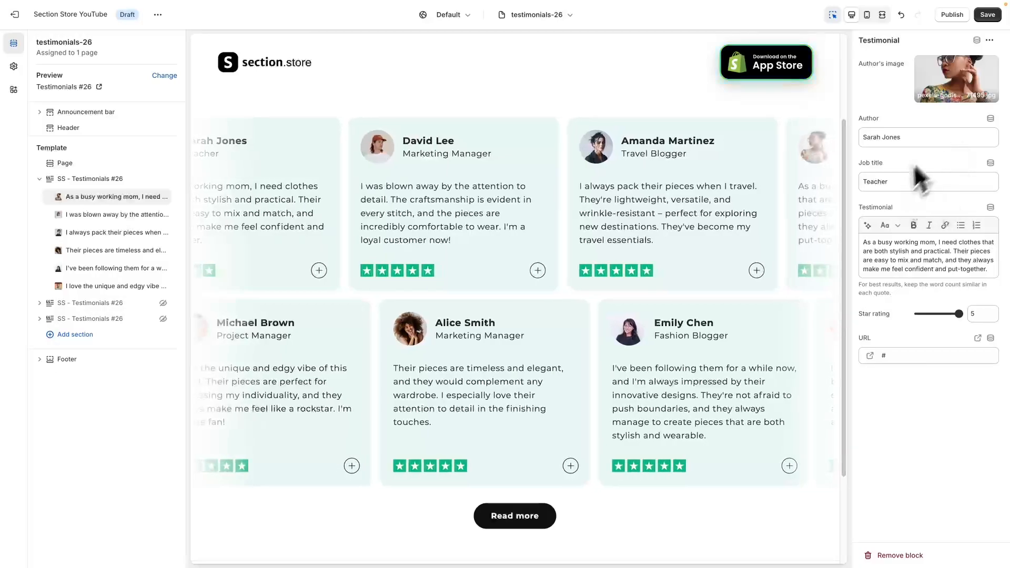
mouse_move(966, 81)
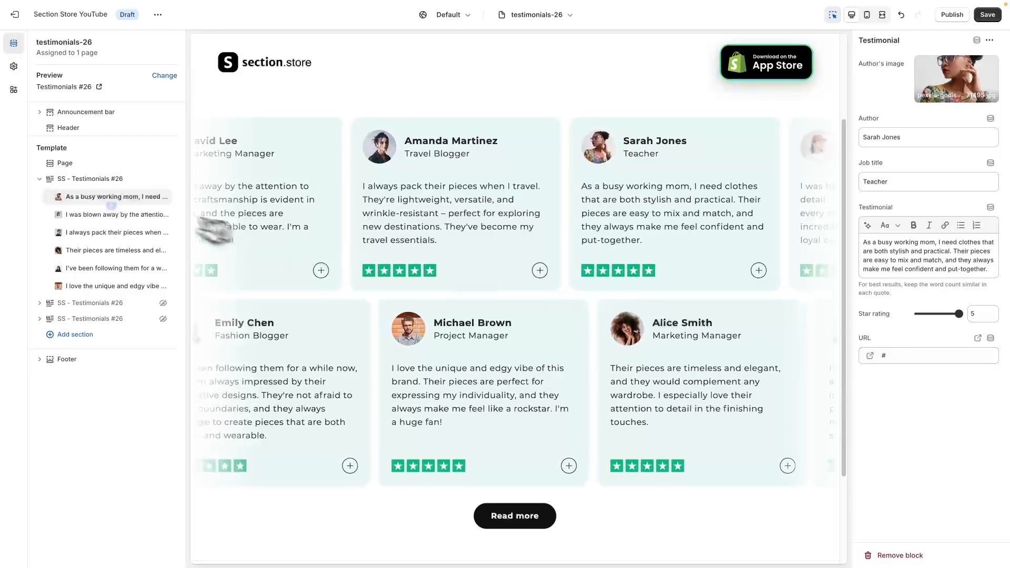
click(96, 215)
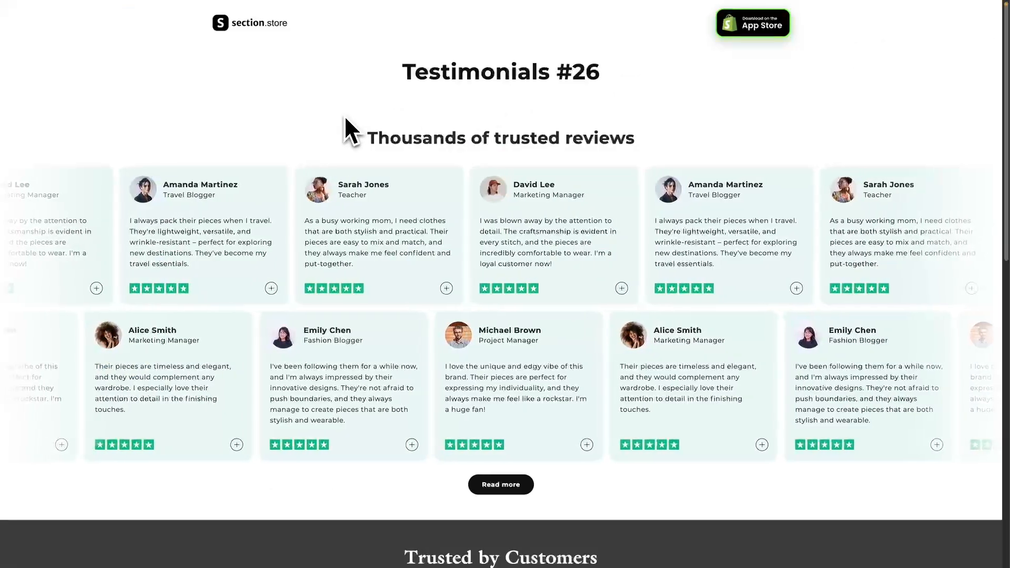
Compare the three differently styled testimonial sections on the Testimonials #26 demo page
scroll(345, 118, down, 7)
scroll(337, 142, up, 7)
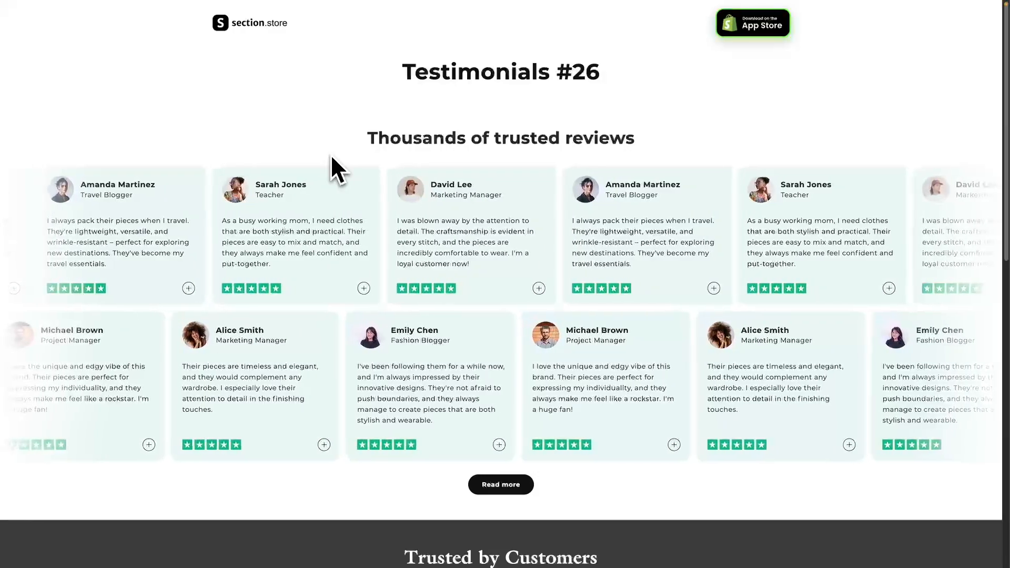
scroll(325, 152, down, 6)
scroll(303, 148, up, 6)
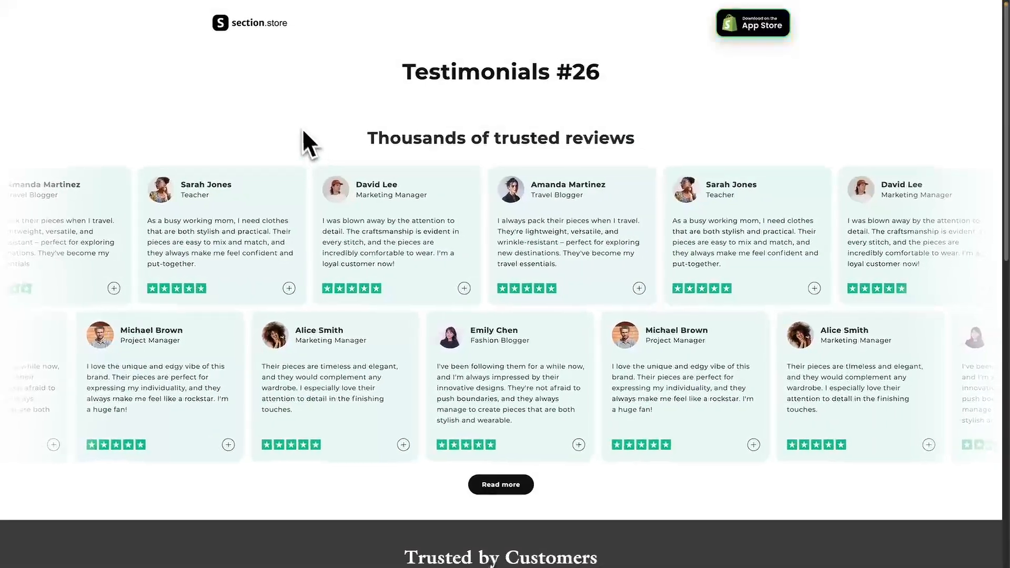
scroll(302, 128, down, 13)
scroll(296, 119, up, 13)
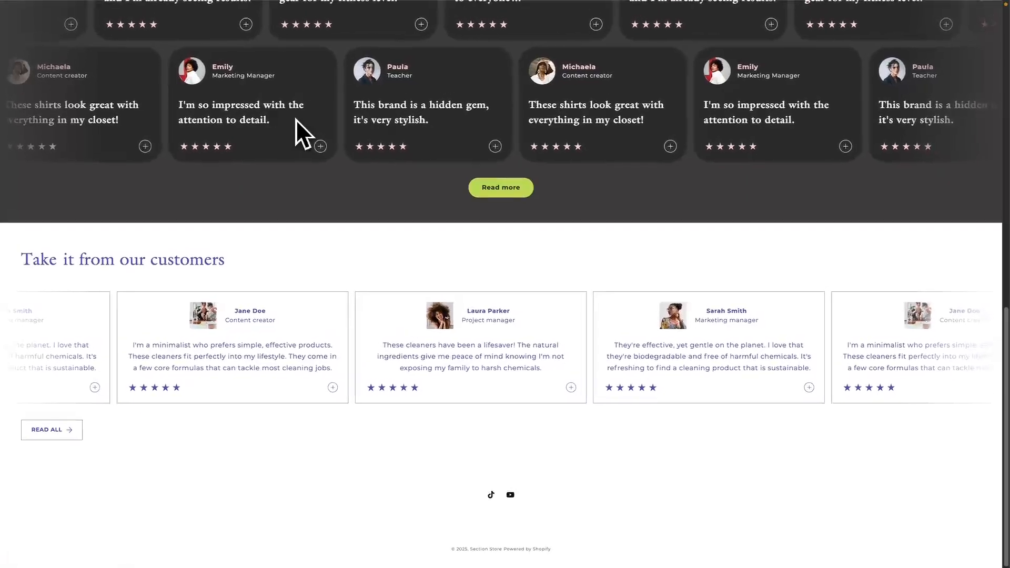